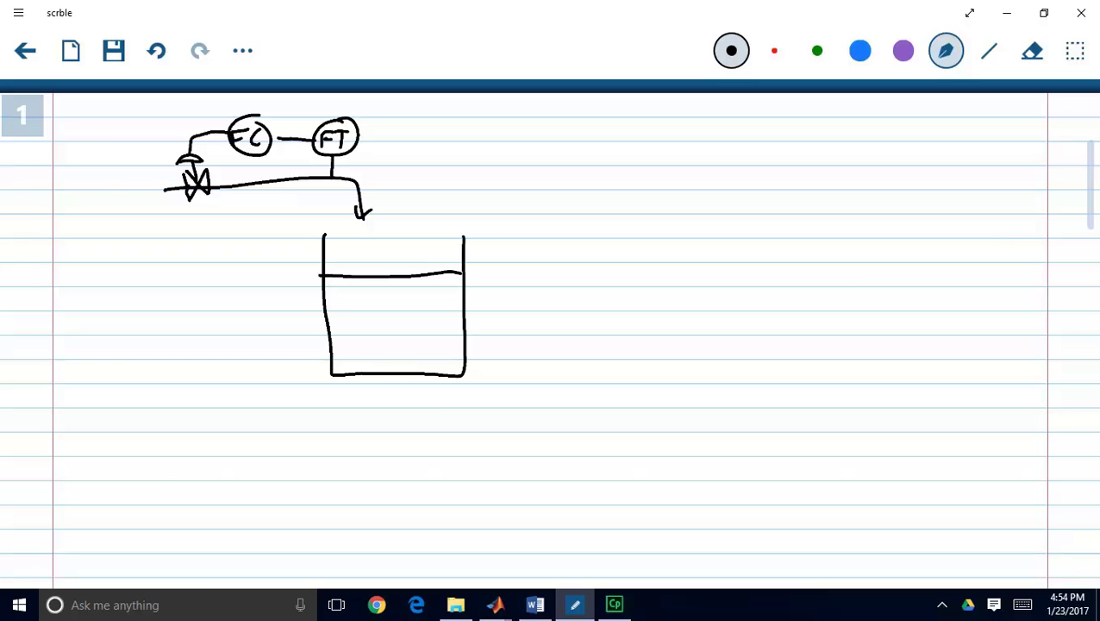
- Draw the level transmitter housing on the tank's right wall and label it LT
mouse_move(463, 250)
left_mouse_down()
mouse_move(485, 284)
mouse_move(487, 346)
mouse_move(466, 350)
left_mouse_up()
left_click_drag(486, 296, 524, 300)
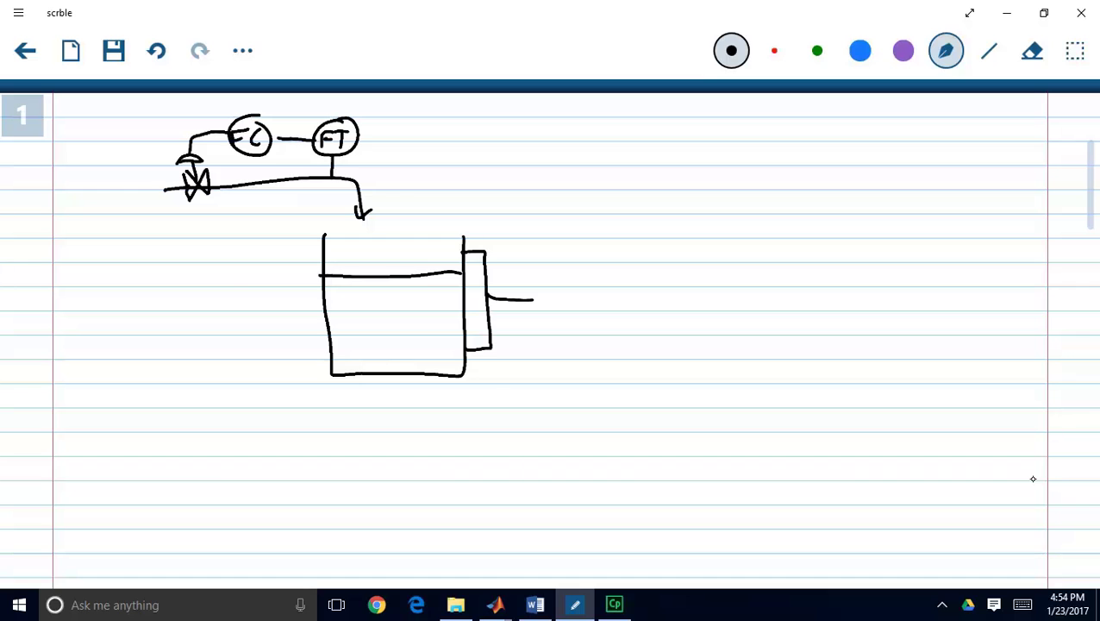
mouse_move(554, 283)
left_mouse_down()
mouse_move(554, 309)
mouse_move(588, 314)
left_mouse_up()
mouse_move(572, 286)
left_mouse_down()
mouse_move(580, 312)
mouse_move(585, 261)
mouse_move(535, 307)
mouse_move(612, 303)
mouse_move(590, 260)
left_mouse_up()
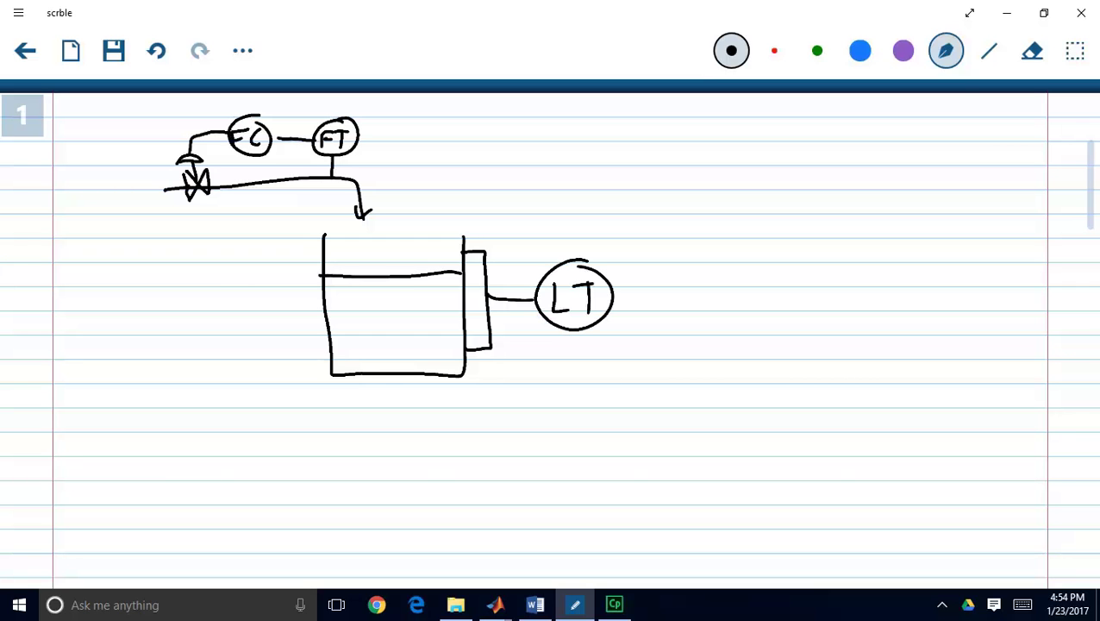
- Draw the LC circle above LT with a signal line, and wire LC across to FC
left_click_drag(577, 258, 580, 195)
mouse_move(581, 129)
left_mouse_down()
mouse_move(546, 165)
mouse_move(612, 153)
mouse_move(580, 129)
mouse_move(565, 161)
mouse_move(591, 147)
mouse_move(578, 203)
left_mouse_up()
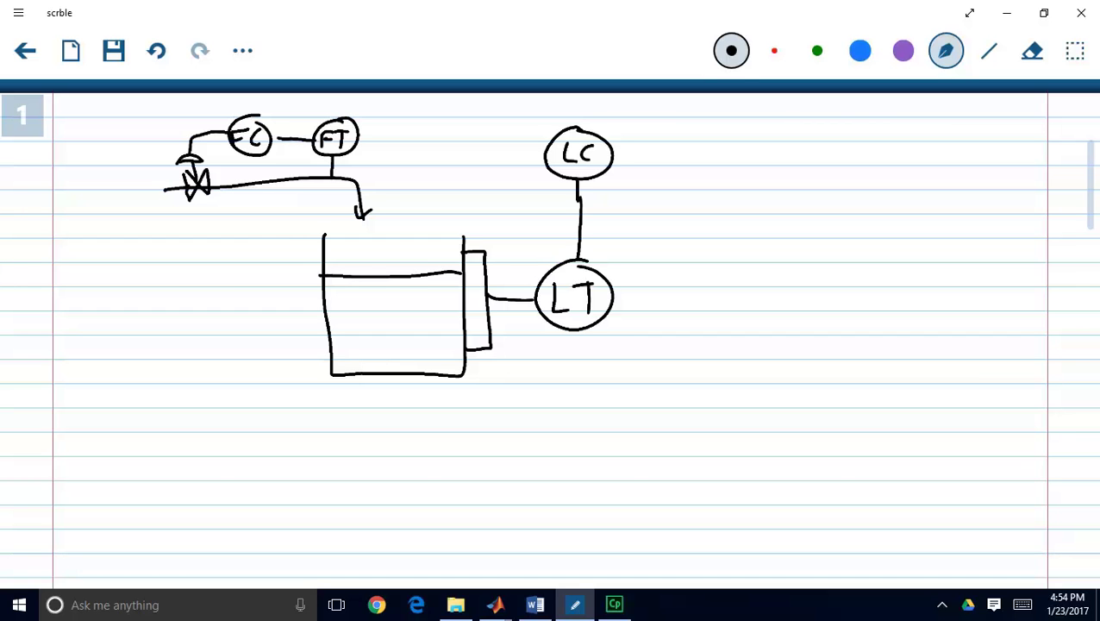
mouse_move(577, 123)
left_mouse_down()
mouse_move(559, 96)
mouse_move(257, 100)
mouse_move(250, 116)
left_mouse_up()
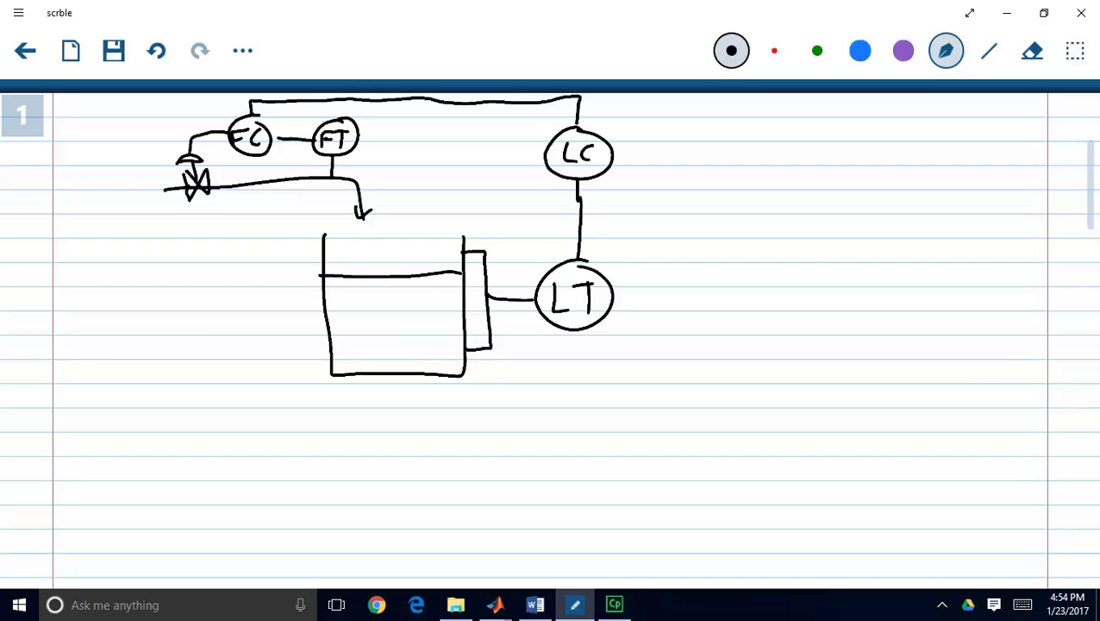
- In red ink, label LC 'Master' with a leader line and FC 'Slave' with an arc
left_click(774, 50)
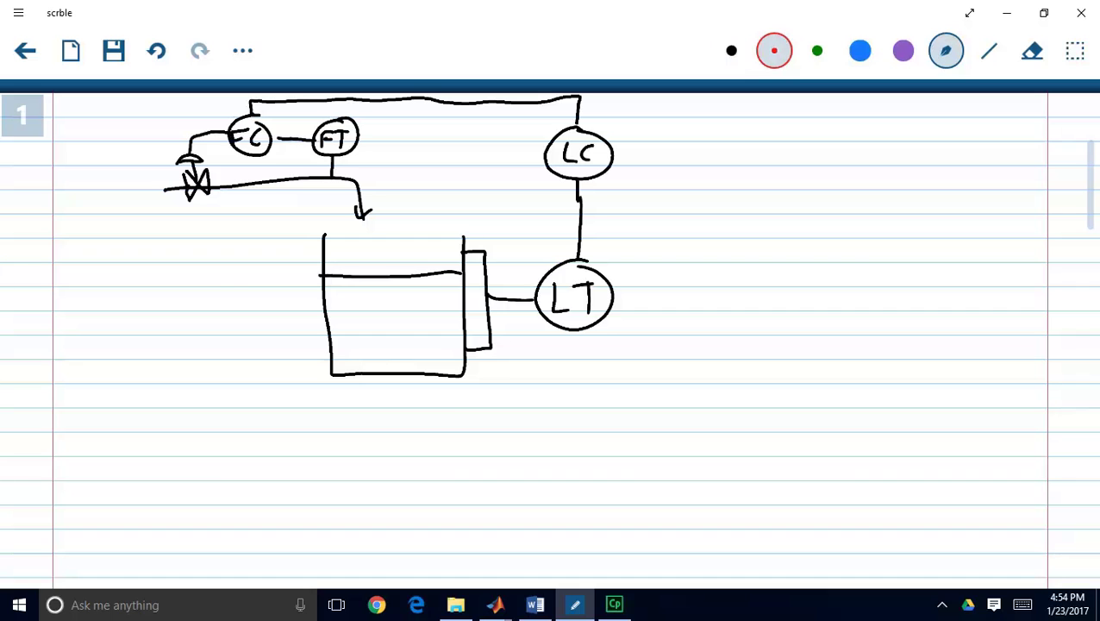
mouse_move(615, 156)
left_mouse_down()
mouse_move(655, 156)
mouse_move(666, 169)
mouse_move(676, 140)
mouse_move(690, 163)
mouse_move(743, 155)
left_mouse_up()
left_click_drag(748, 162, 786, 160)
mouse_move(238, 121)
left_mouse_down()
mouse_move(139, 134)
mouse_move(113, 206)
mouse_move(60, 265)
left_mouse_up()
left_click_drag(85, 218, 89, 257)
mouse_move(101, 247)
left_mouse_down()
mouse_move(109, 257)
mouse_move(129, 245)
mouse_move(154, 263)
left_mouse_up()
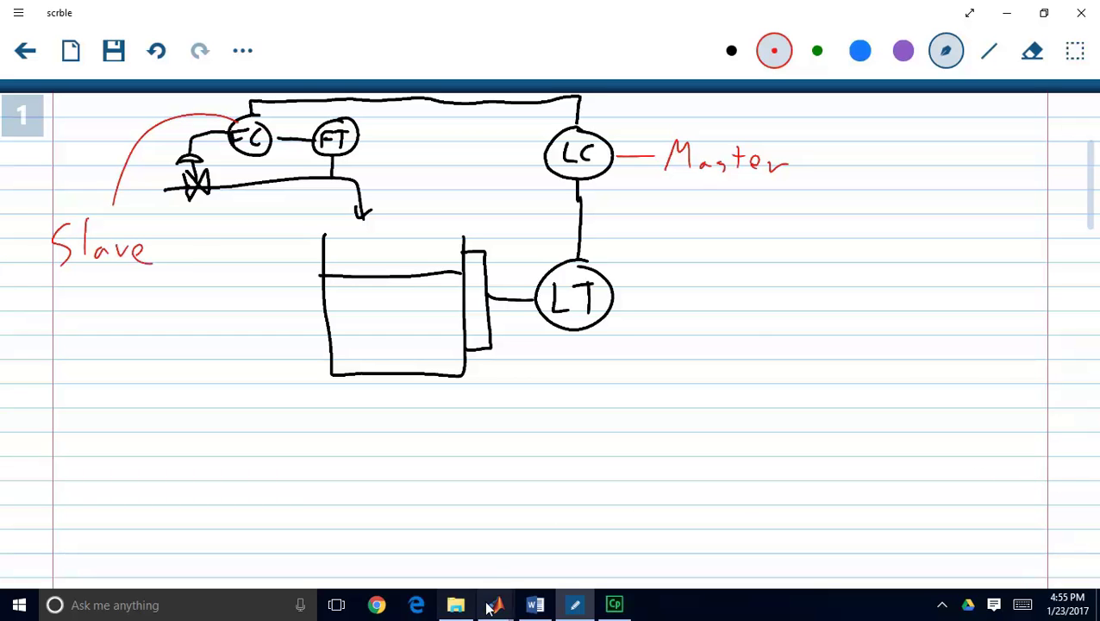
- In the Simulink cascade model, delete the Level Controller, Add1 and Level SP blocks
mouse_move(496, 608)
left_click(527, 536)
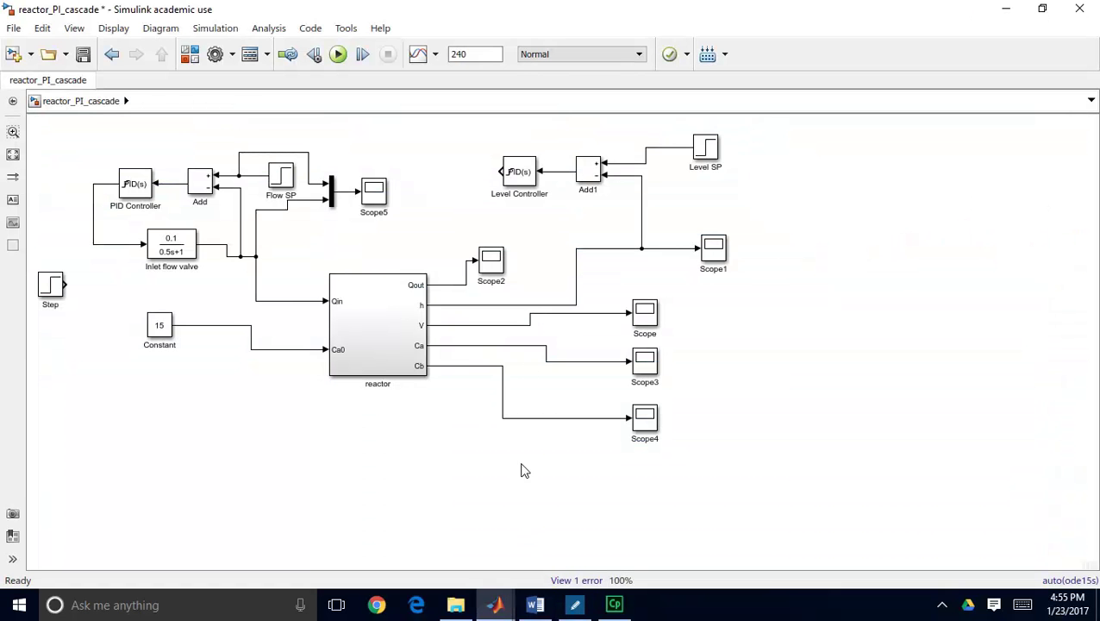
left_click_drag(426, 130, 782, 201)
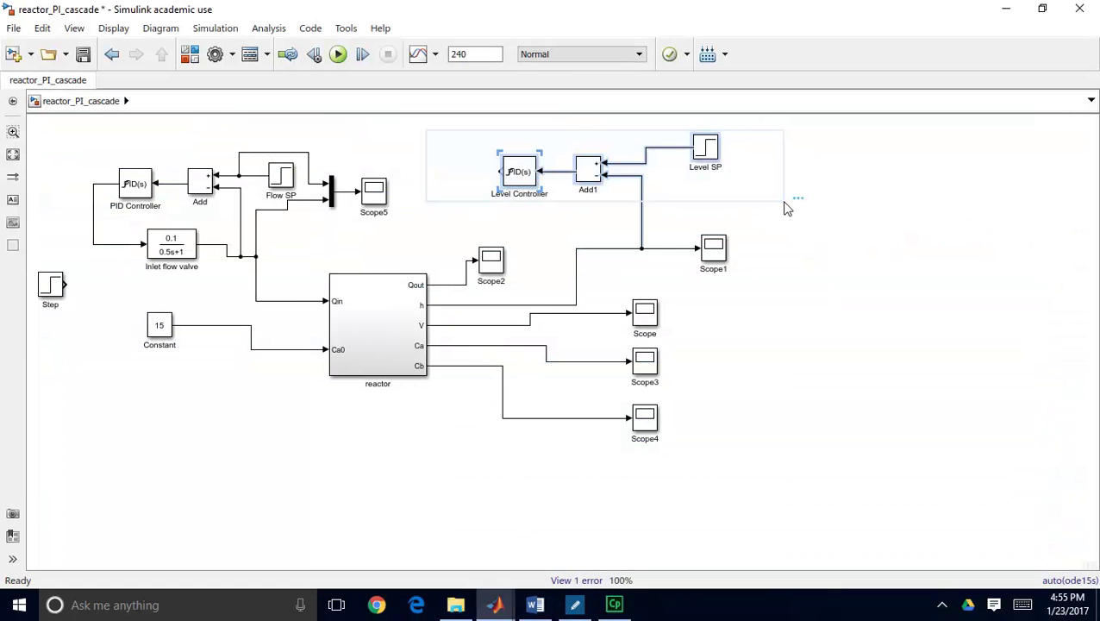
key("Delete")
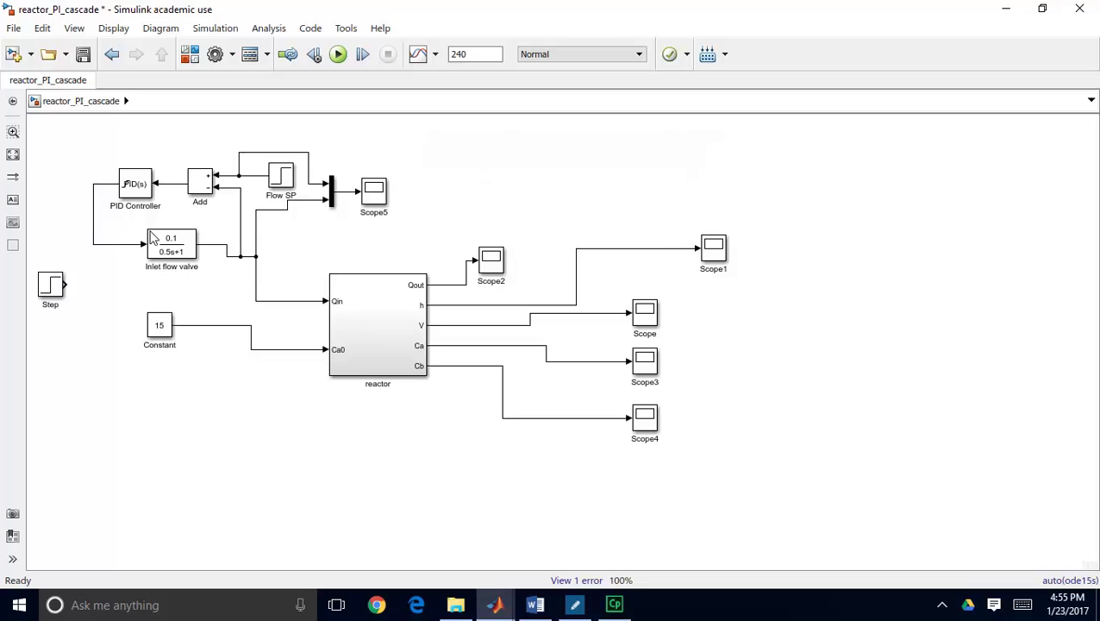
- Inspect the remaining flow loop: Flow SP, Add, PID Controller, Inlet flow valve and their lines
left_click(183, 255)
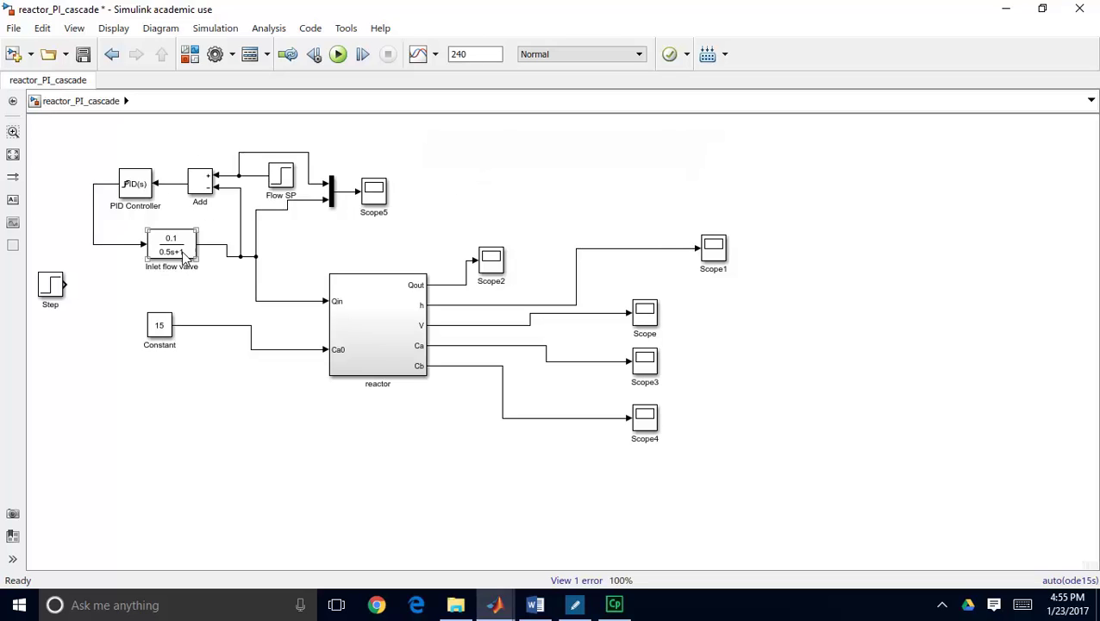
left_click(272, 185)
left_click(226, 175)
left_click(242, 211)
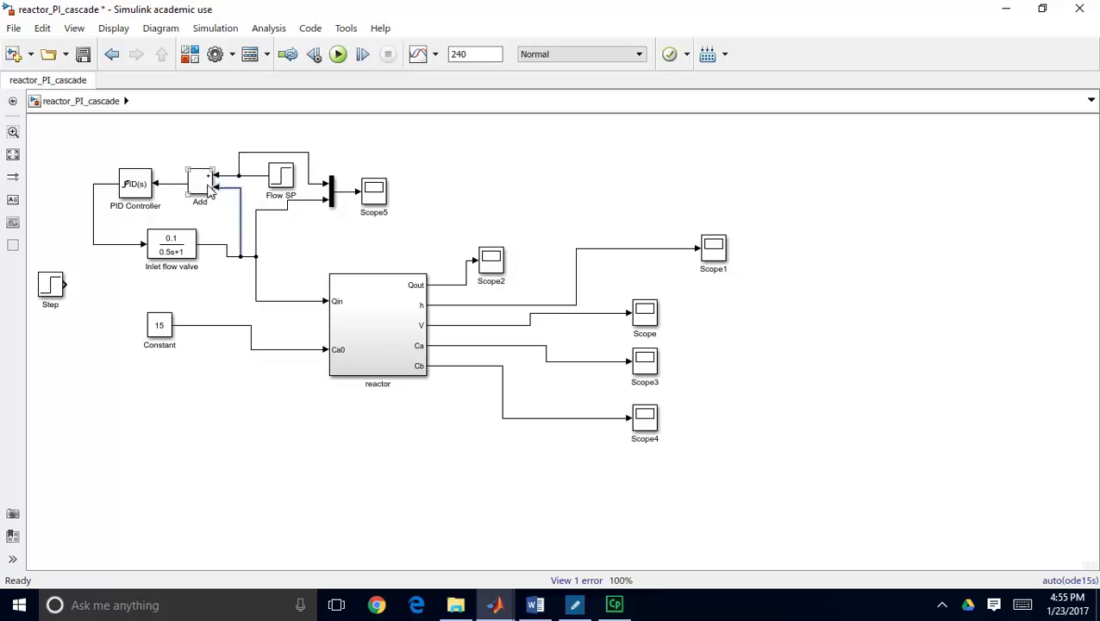
left_click(178, 163)
left_click(170, 185)
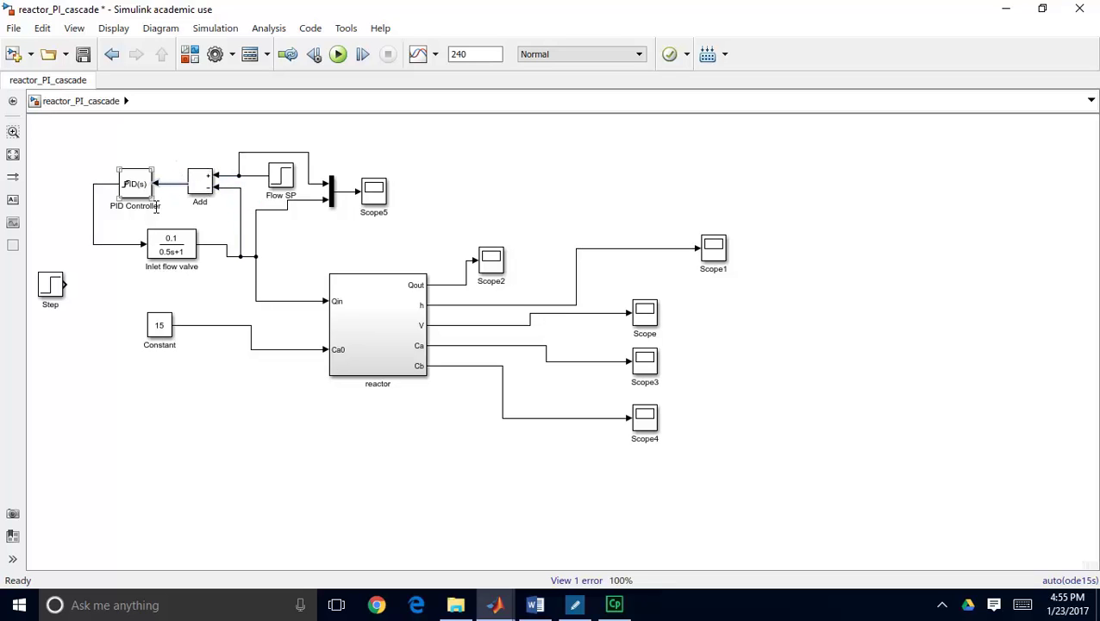
left_click(136, 186)
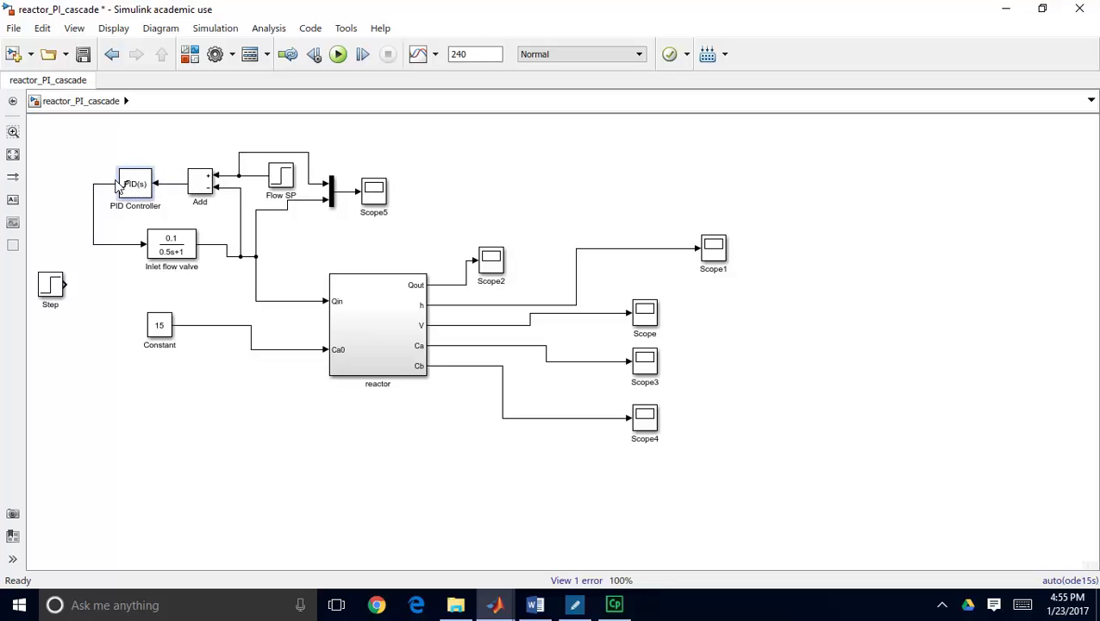
left_click(96, 212)
left_click(160, 244)
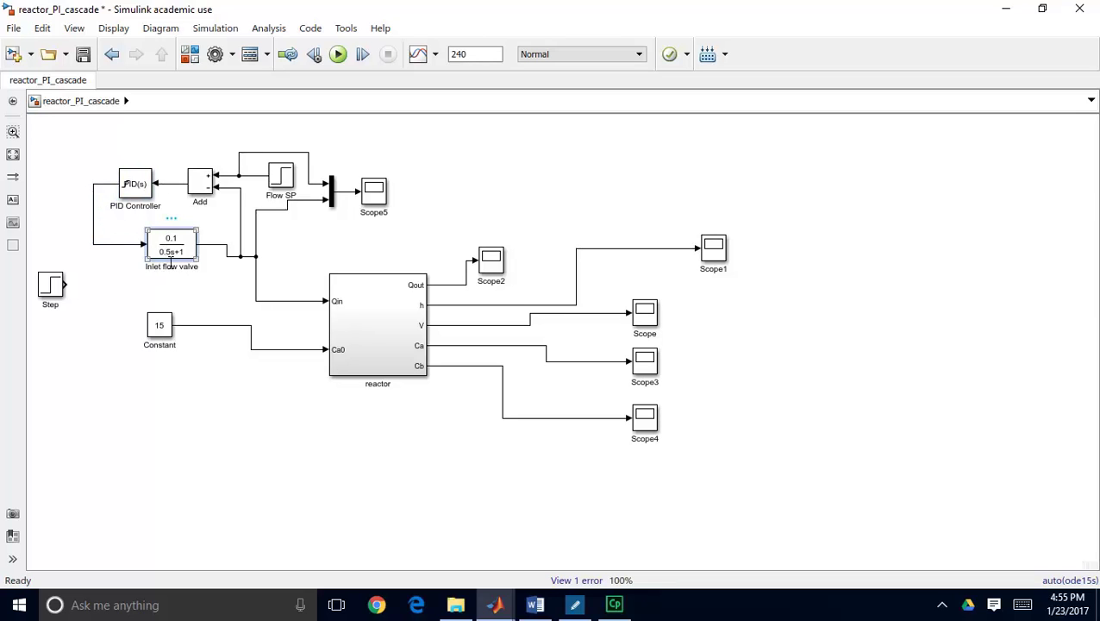
left_click(307, 248)
- Open the reactor subsystem
left_click(387, 297)
left_click(319, 316)
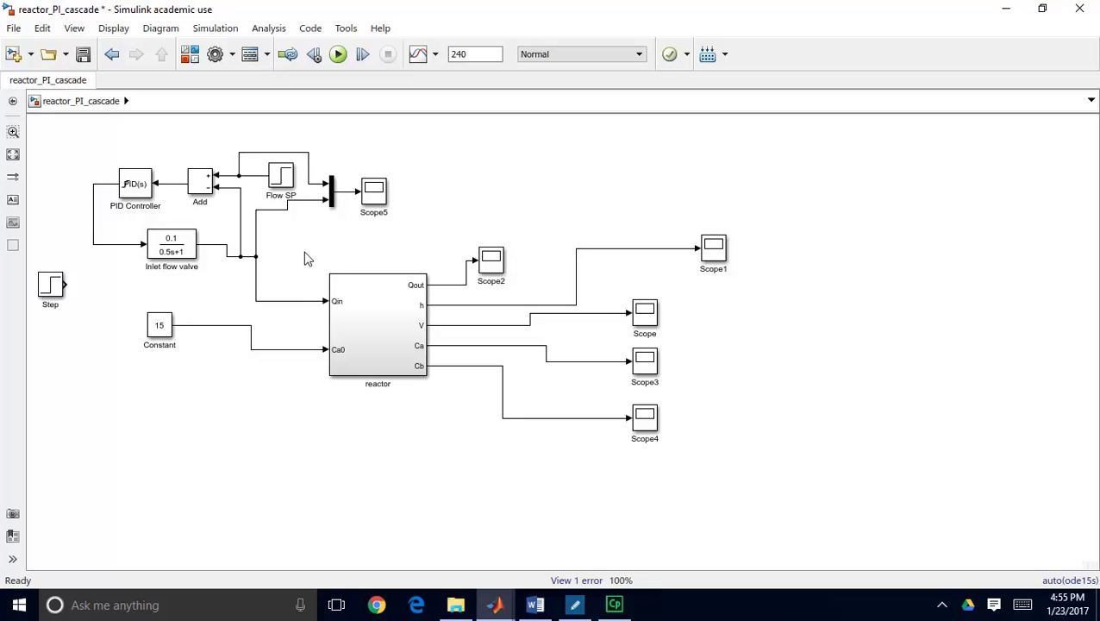
left_click(373, 312)
double_click(376, 316)
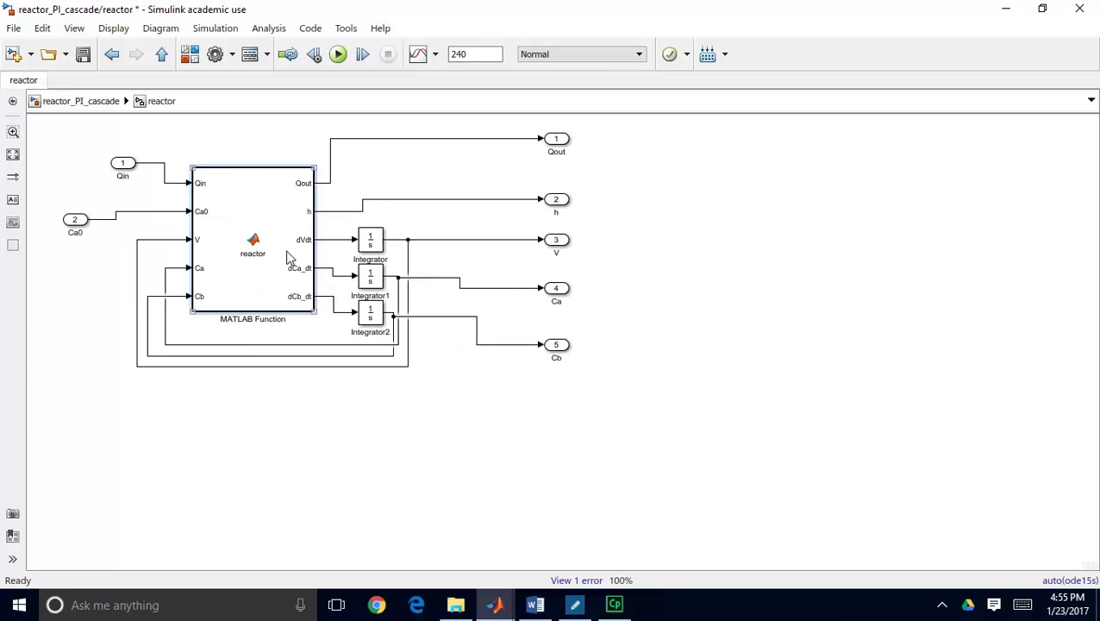
- Open the reactor's MATLAB Function code and highlight sqrt(h) in the line 7 outlet-flow equation
double_click(258, 222)
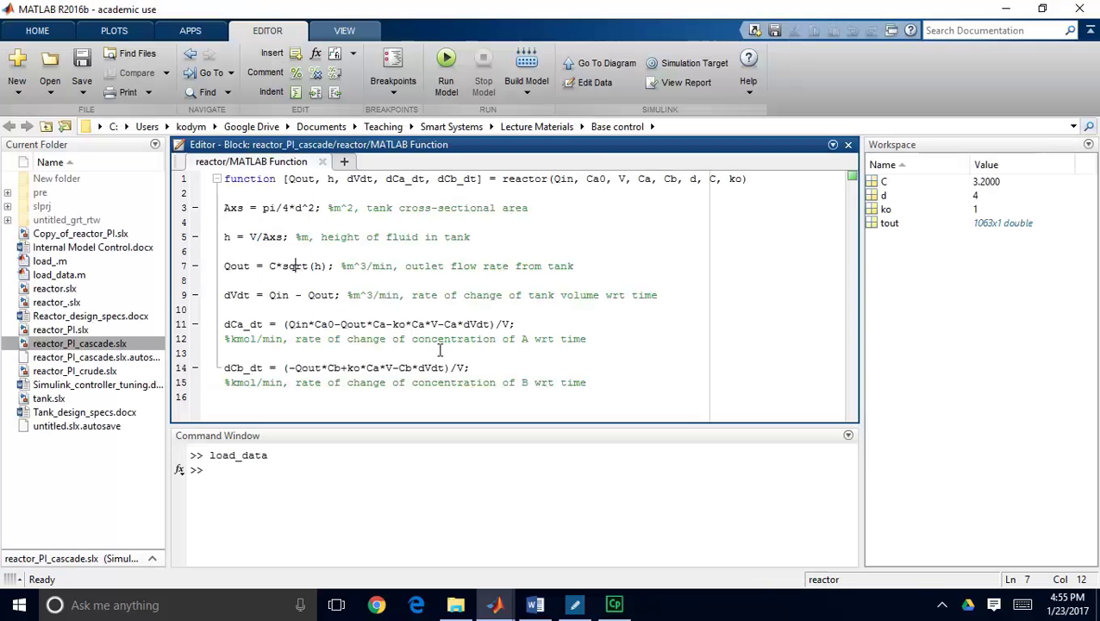
left_click_drag(283, 267, 329, 270)
left_click(329, 268)
- Return to Simulink and go up to the top-level reactor_PI_cascade diagram
mouse_move(493, 604)
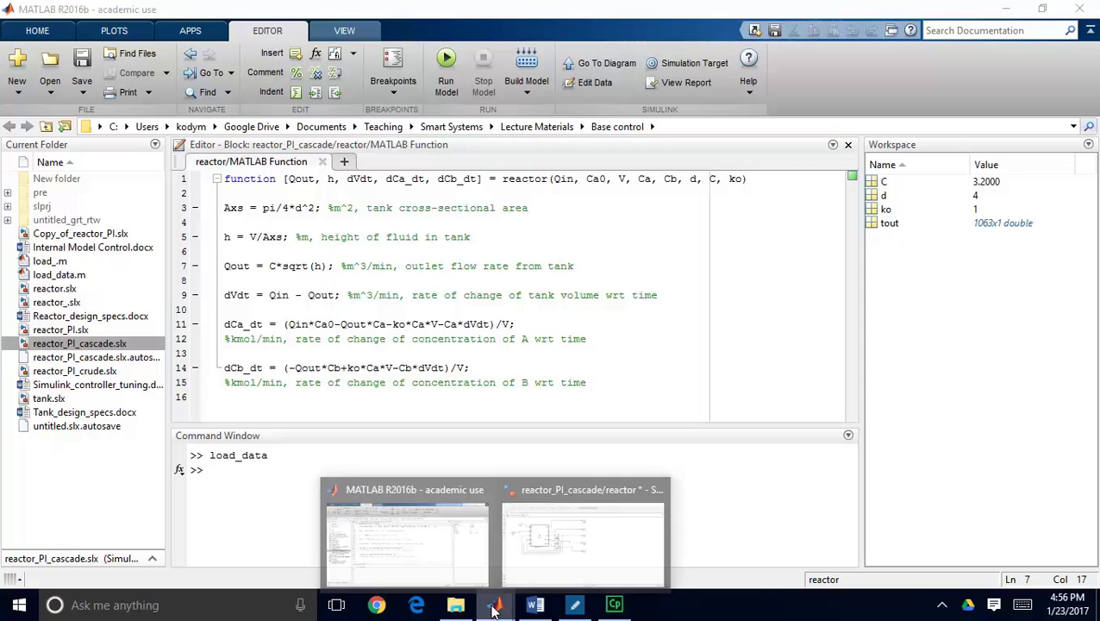
left_click(544, 541)
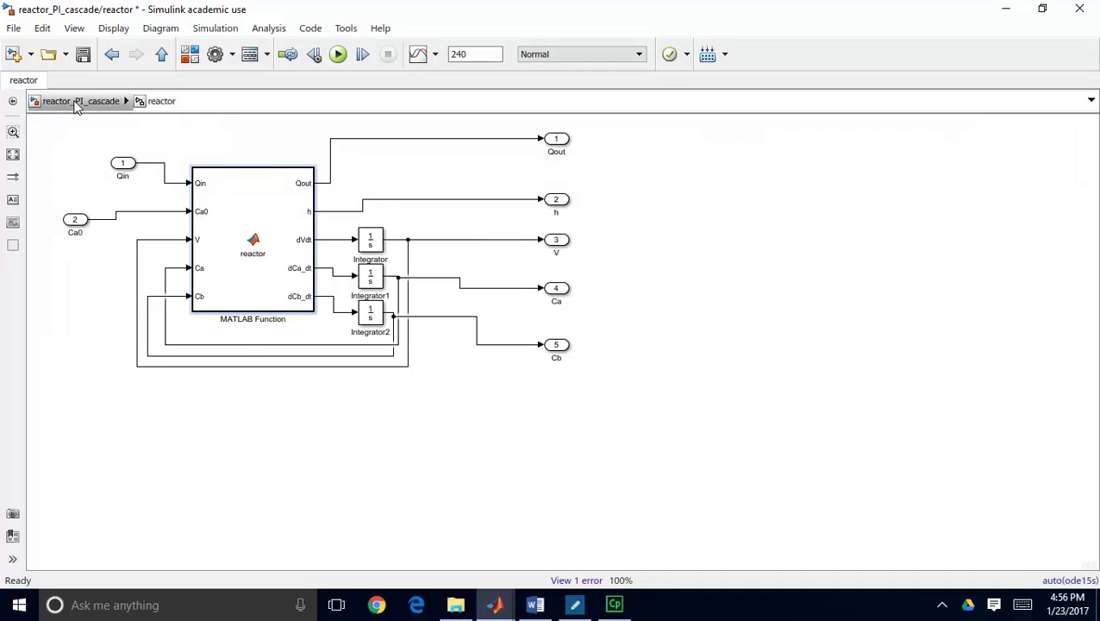
left_click(81, 101)
left_click(459, 193)
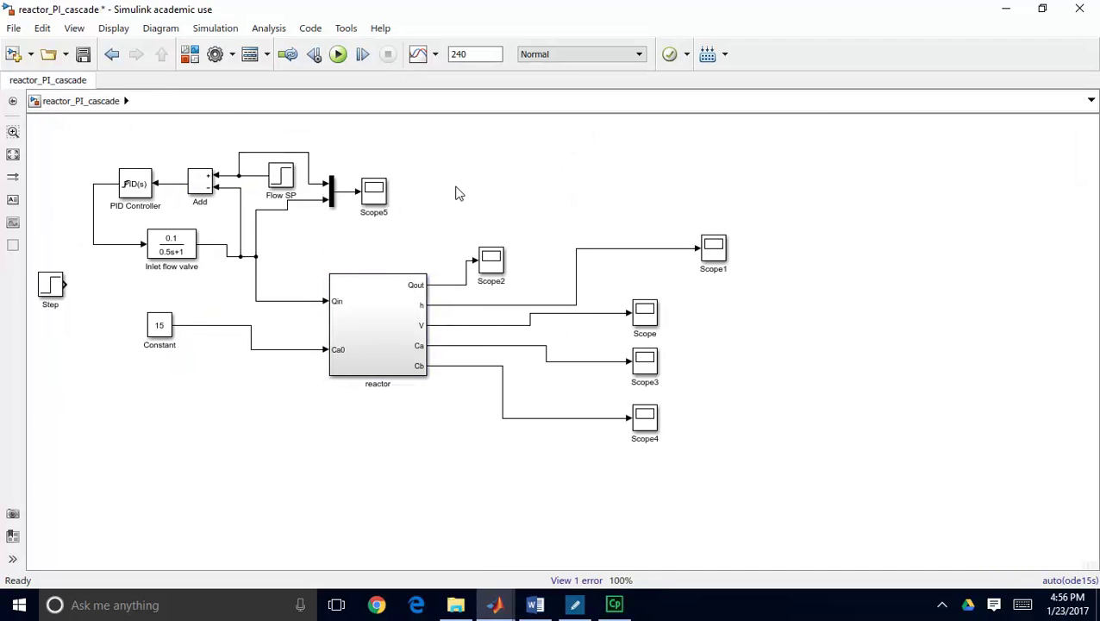
- Check the reactor and Inlet flow valve blocks, then view the IMC PI tuning relations in Word
left_click(402, 353)
left_click(170, 250)
left_click(452, 180)
left_click(534, 604)
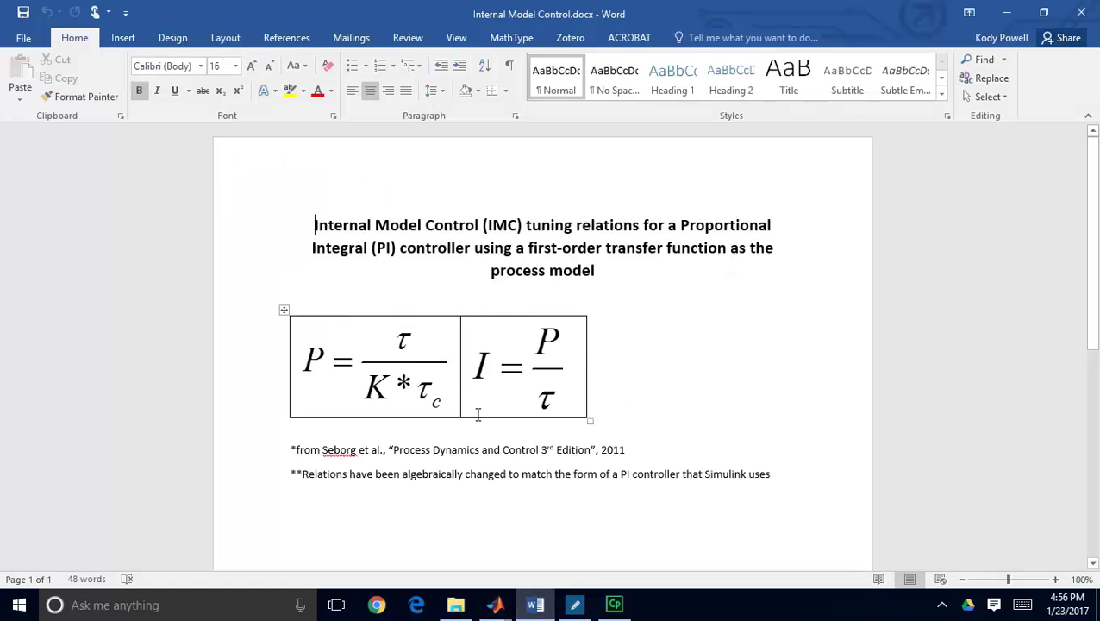
left_click(1005, 12)
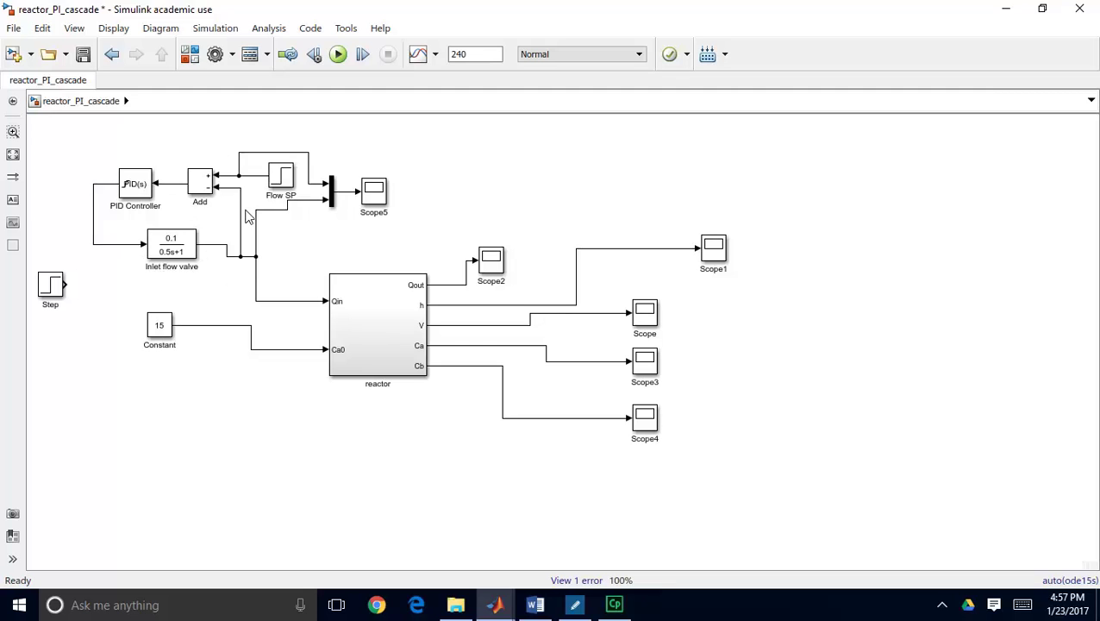
- Select the Flow SP step block, with the model's stop time at 240 s
left_click(280, 181)
left_click(269, 191)
left_click(291, 180)
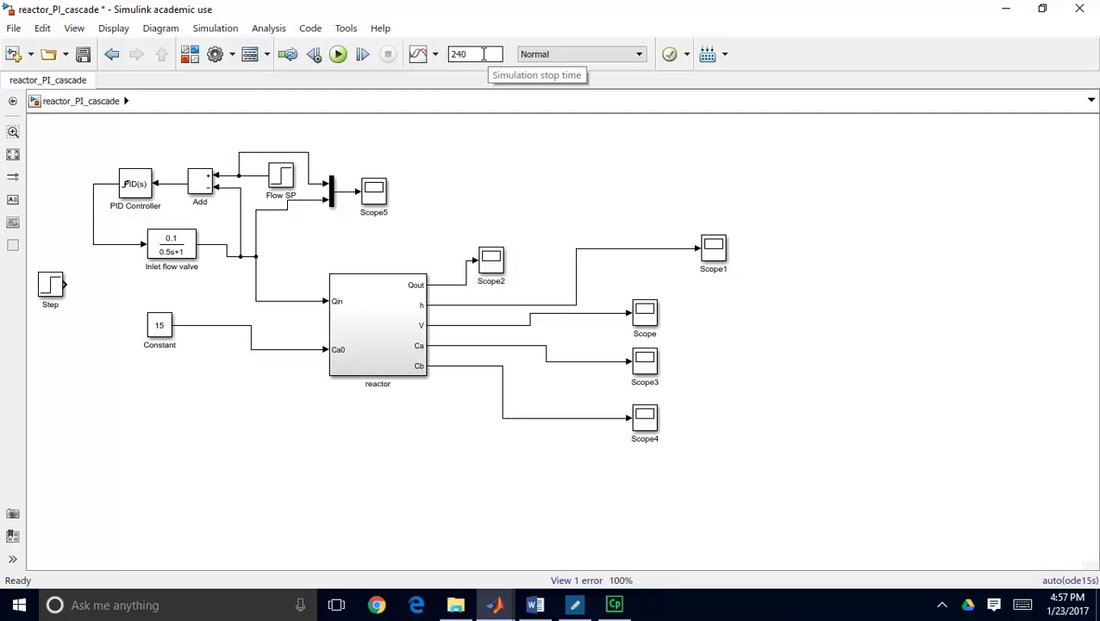
- Confirm the Flow SP step parameters: step time 120, initial value 5, final value 8
double_click(283, 178)
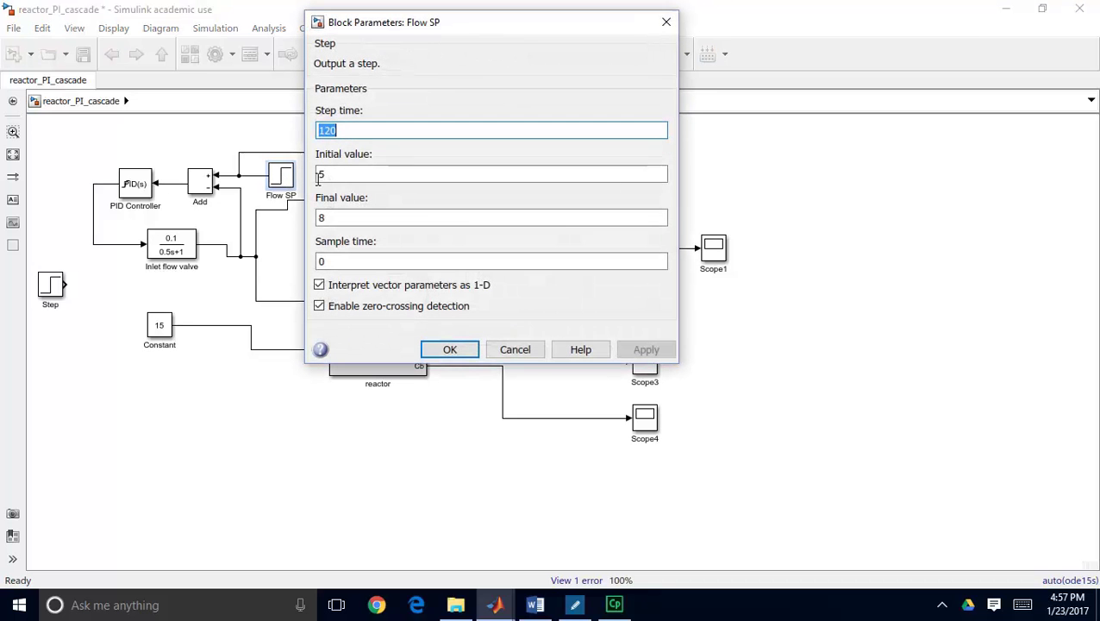
left_click(362, 133)
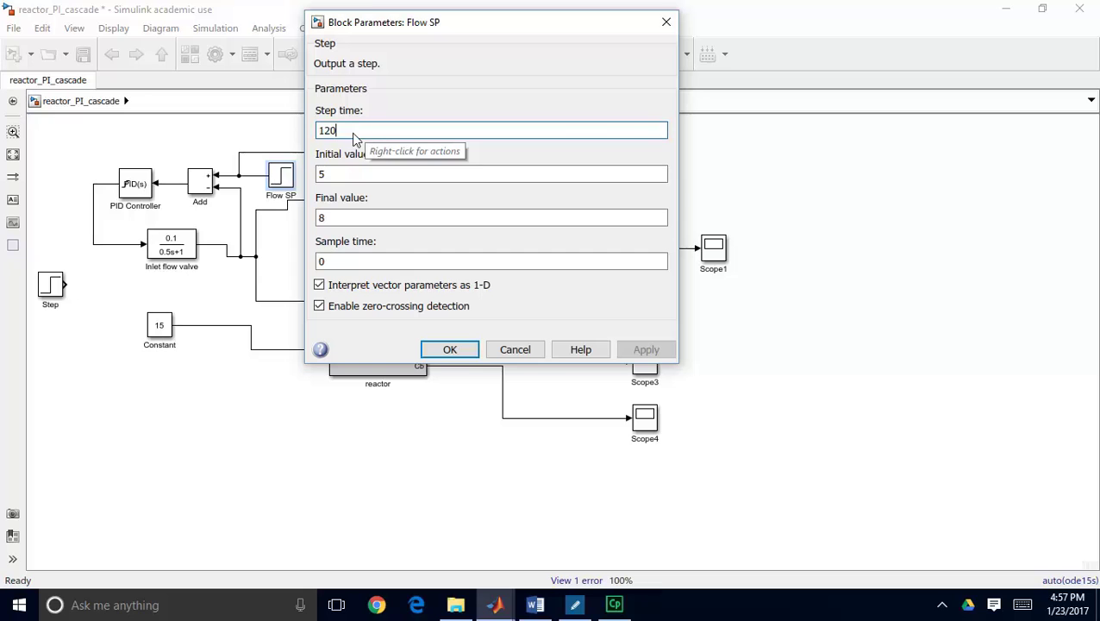
left_click(349, 173)
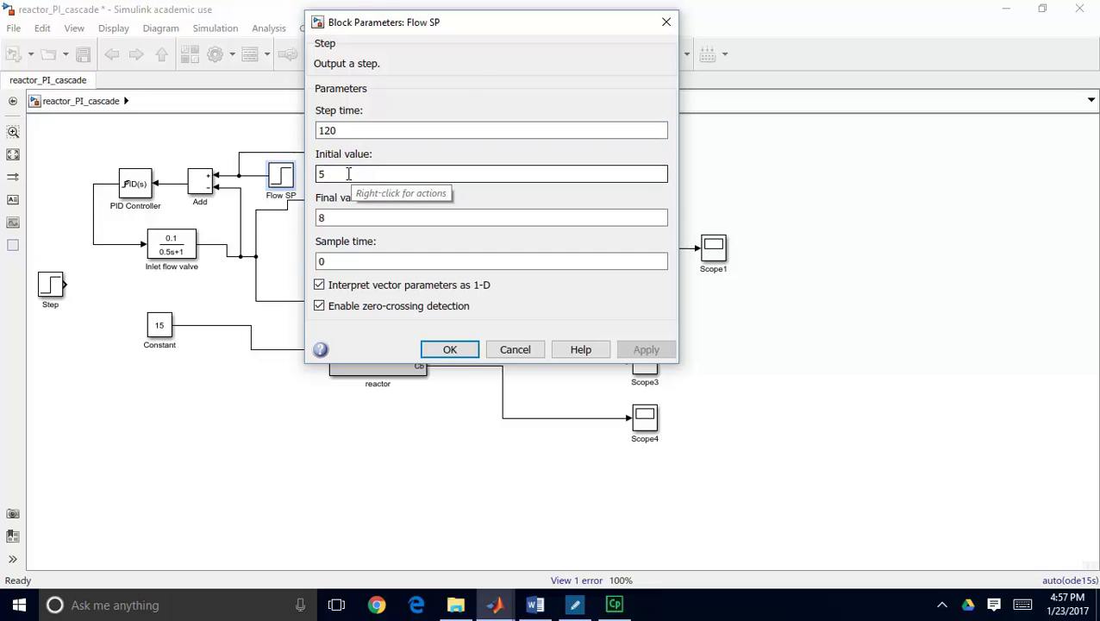
left_click(348, 218)
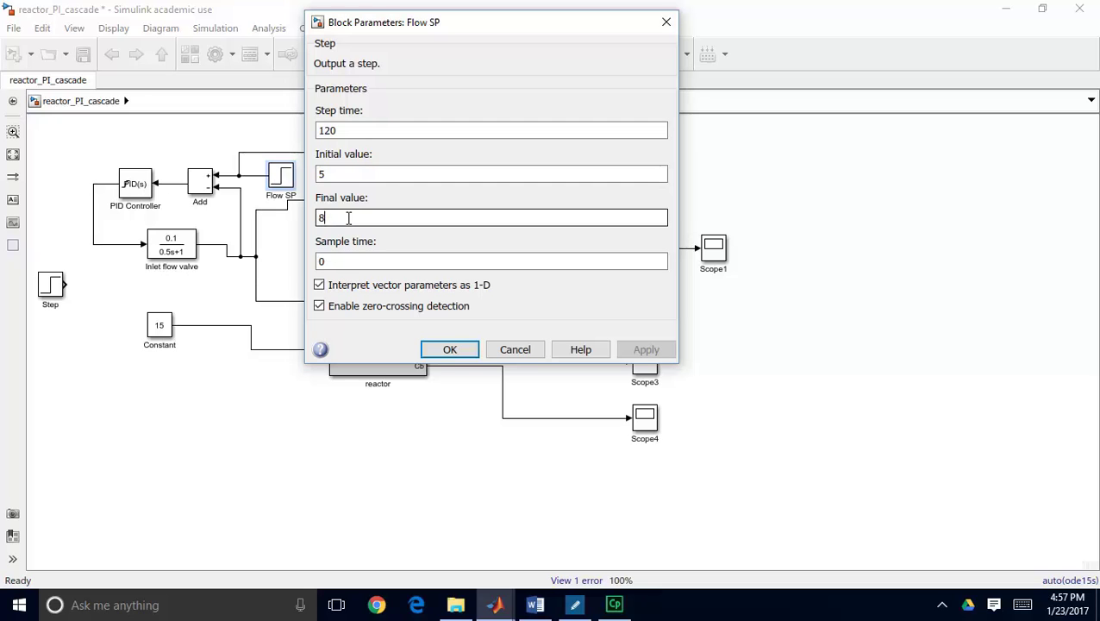
left_click(340, 177)
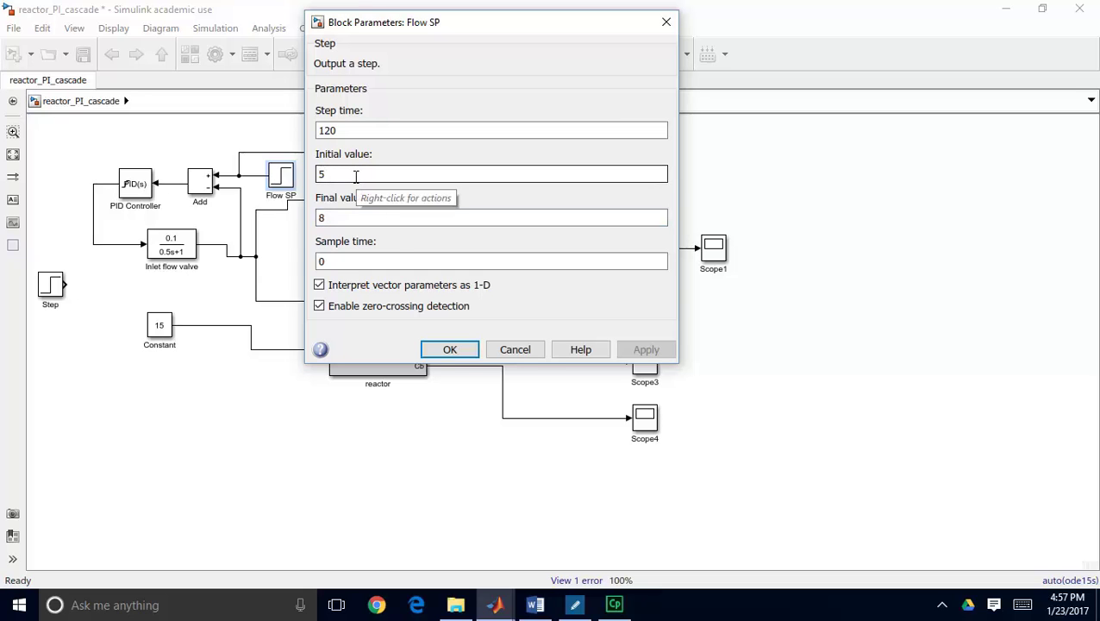
left_click(449, 349)
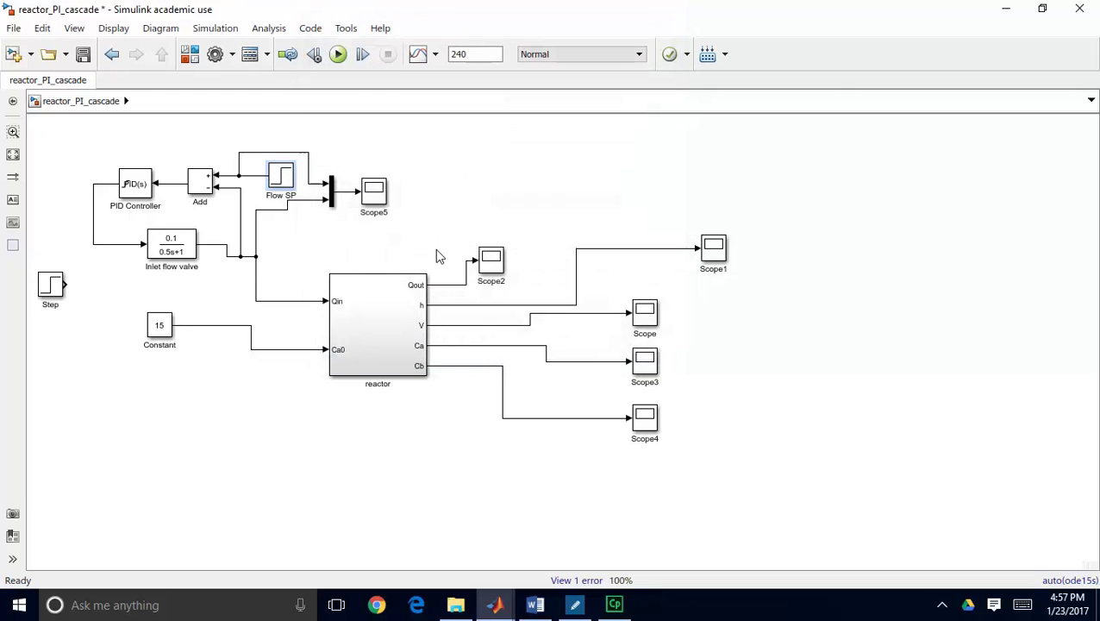
- Save the reactor_PI_cascade model and run the 240 s simulation
left_click(435, 234)
left_click(379, 313)
left_click(404, 136)
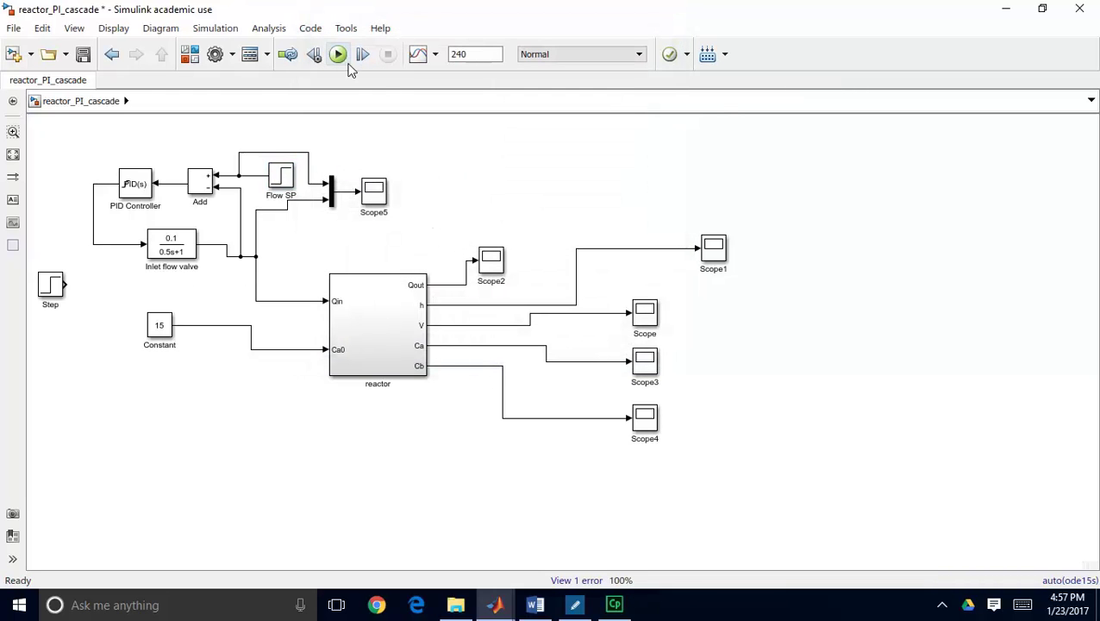
left_click(84, 55)
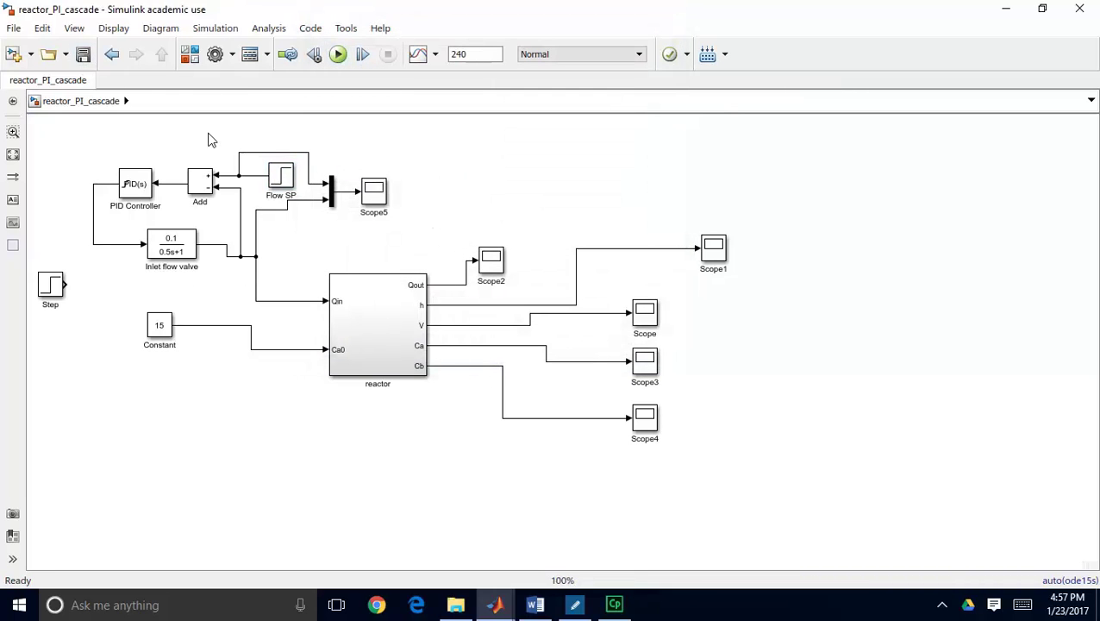
left_click(338, 55)
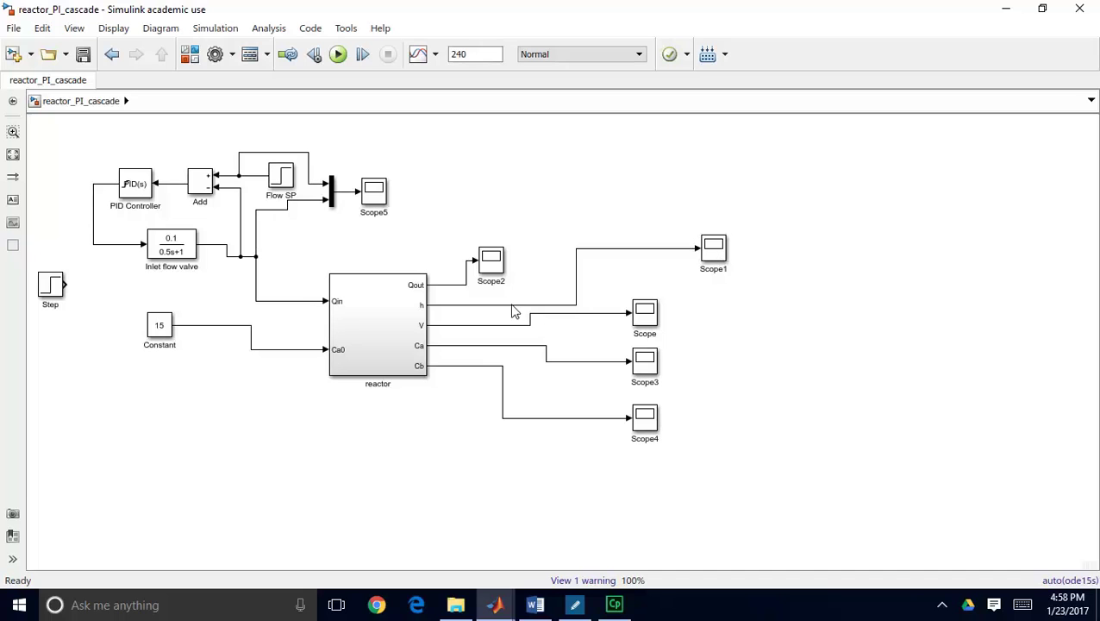
- Check the reactor and Flow SP blocks, then open the Scope1 level plot
left_click(420, 318)
left_click(664, 255)
left_click(285, 179)
left_click(717, 262)
double_click(717, 259)
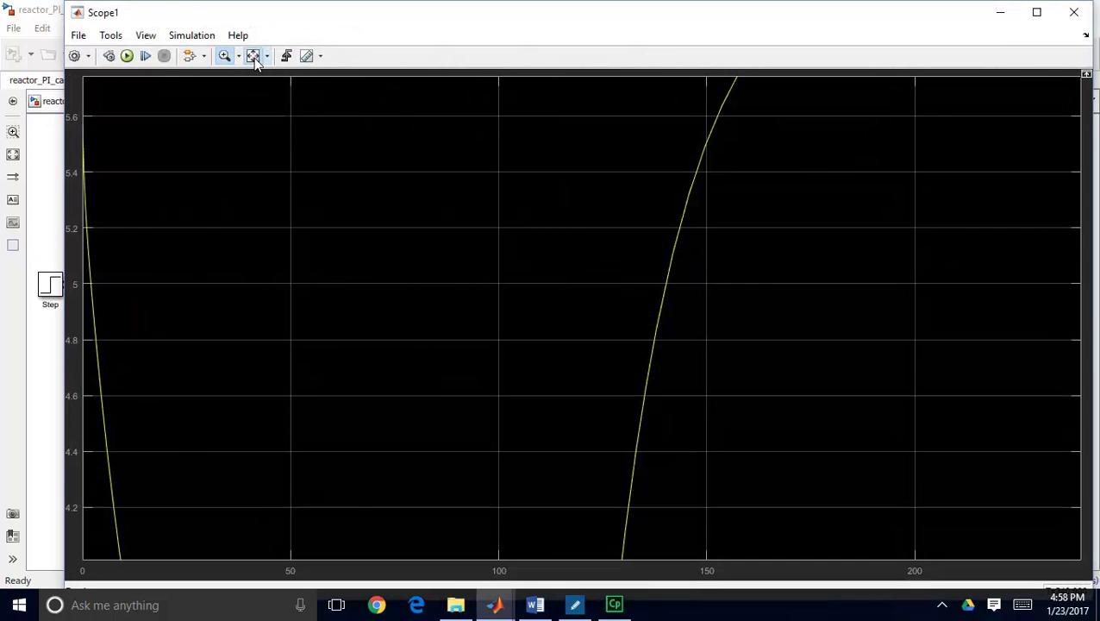
- Fit Scope1's axes, then zoom in on the settled levels near 6.24 and 2.44
left_click(253, 56)
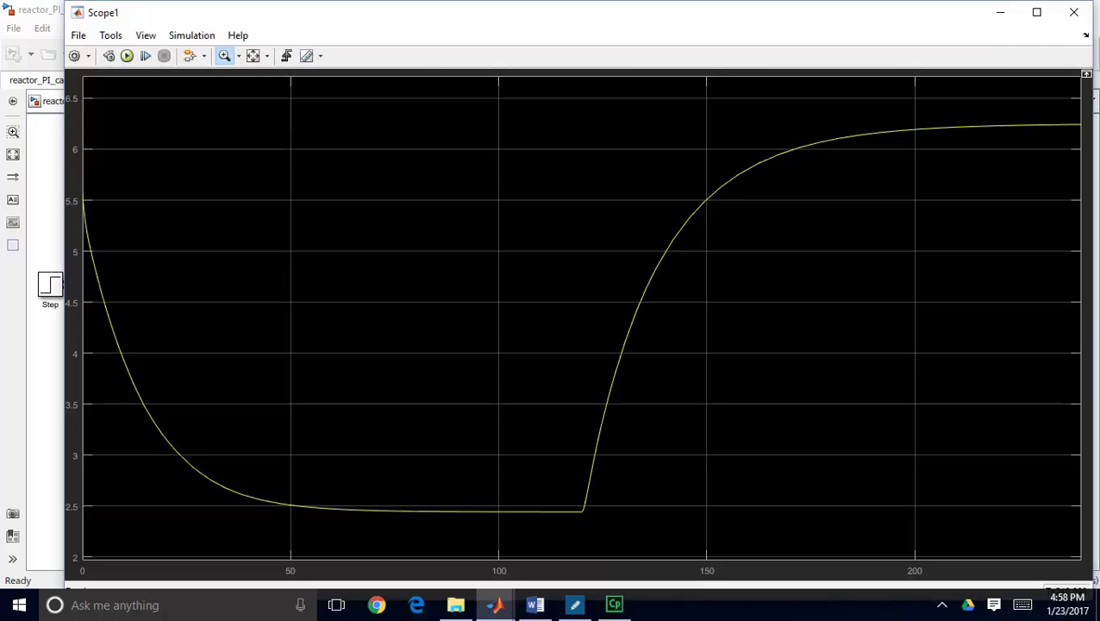
left_click_drag(961, 155, 1080, 103)
mouse_move(786, 316)
left_mouse_down()
mouse_move(953, 284)
mouse_move(1078, 243)
left_mouse_up()
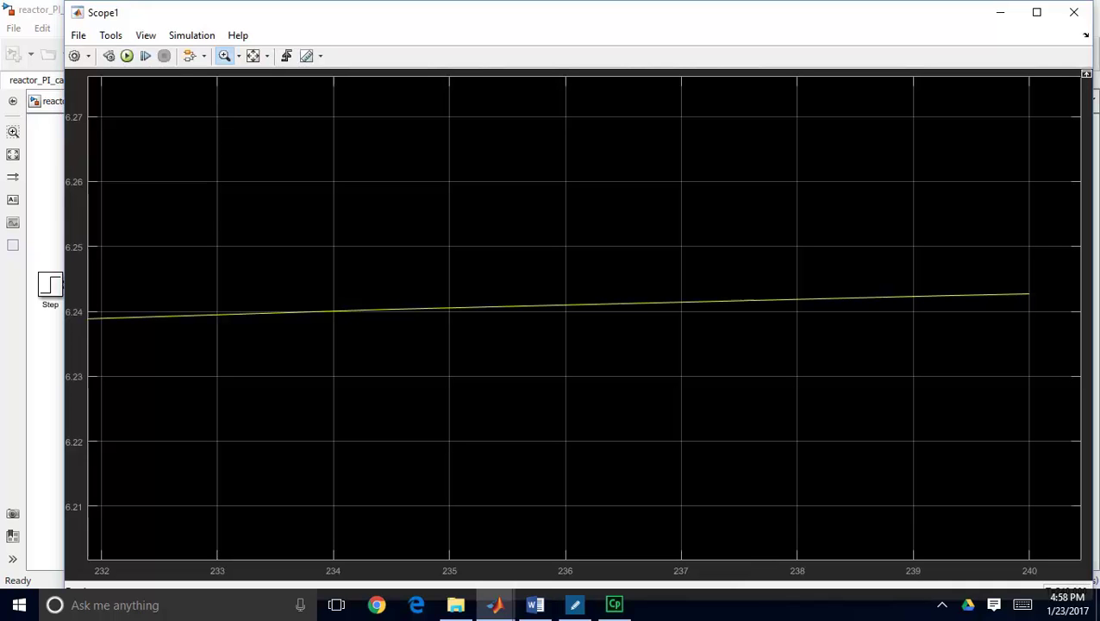
left_click(252, 55)
left_click_drag(472, 498, 593, 522)
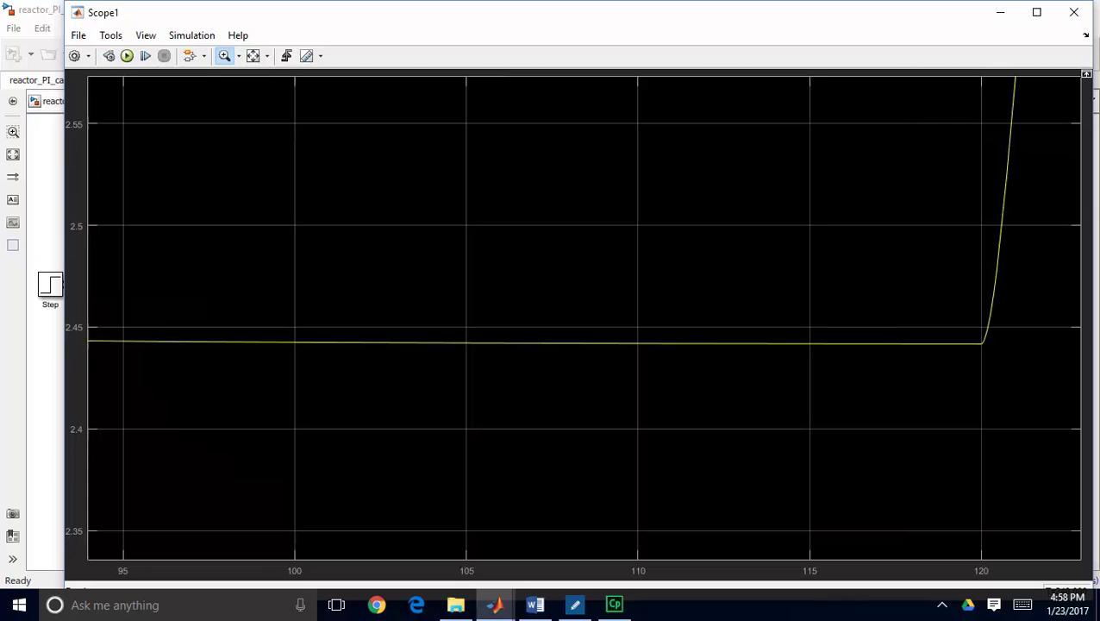
- In scrble, write a red 'K =' below the tank diagram
left_click(574, 604)
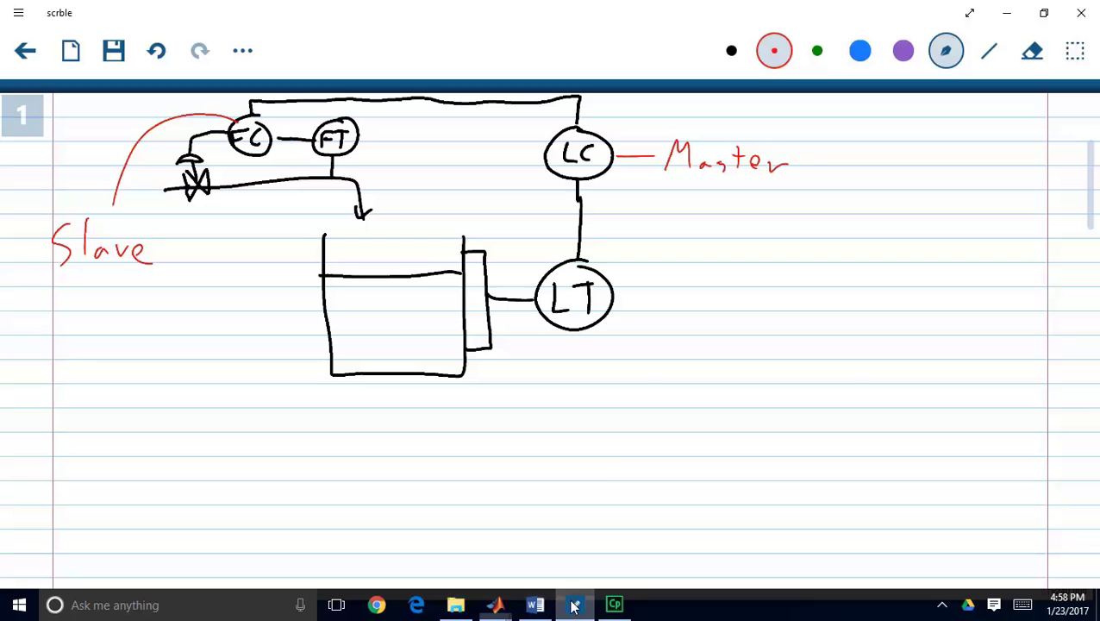
scroll(610, 464, "down", 8)
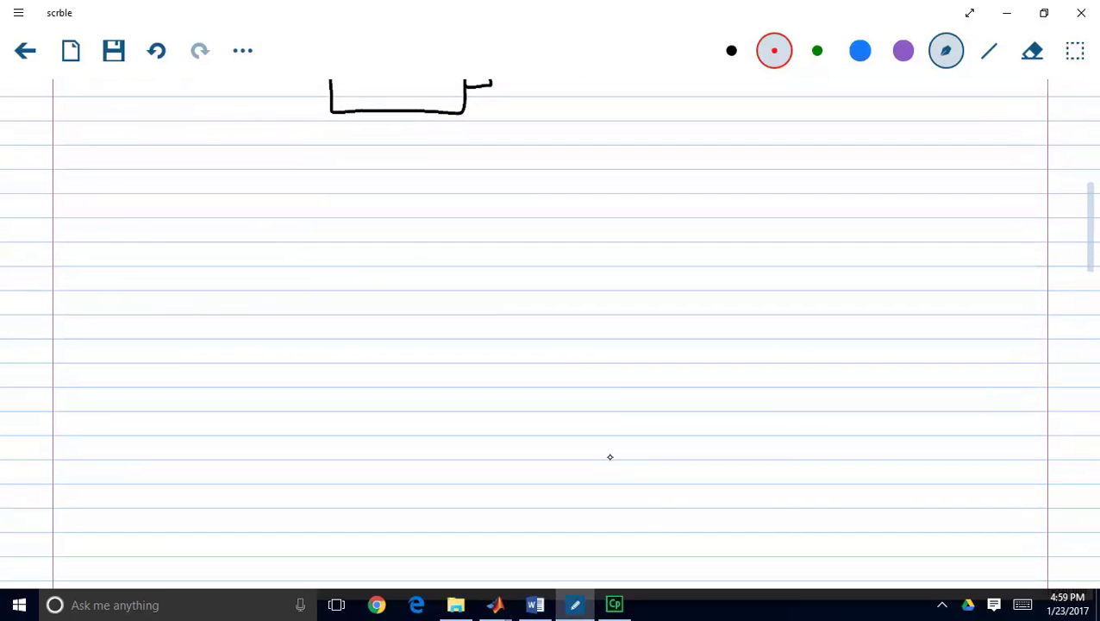
left_click_drag(133, 222, 126, 270)
mouse_move(160, 223)
left_mouse_down()
mouse_move(127, 270)
mouse_move(140, 247)
mouse_move(160, 271)
left_mouse_up()
mouse_move(206, 234)
left_mouse_down()
mouse_move(232, 232)
mouse_move(234, 254)
left_mouse_up()
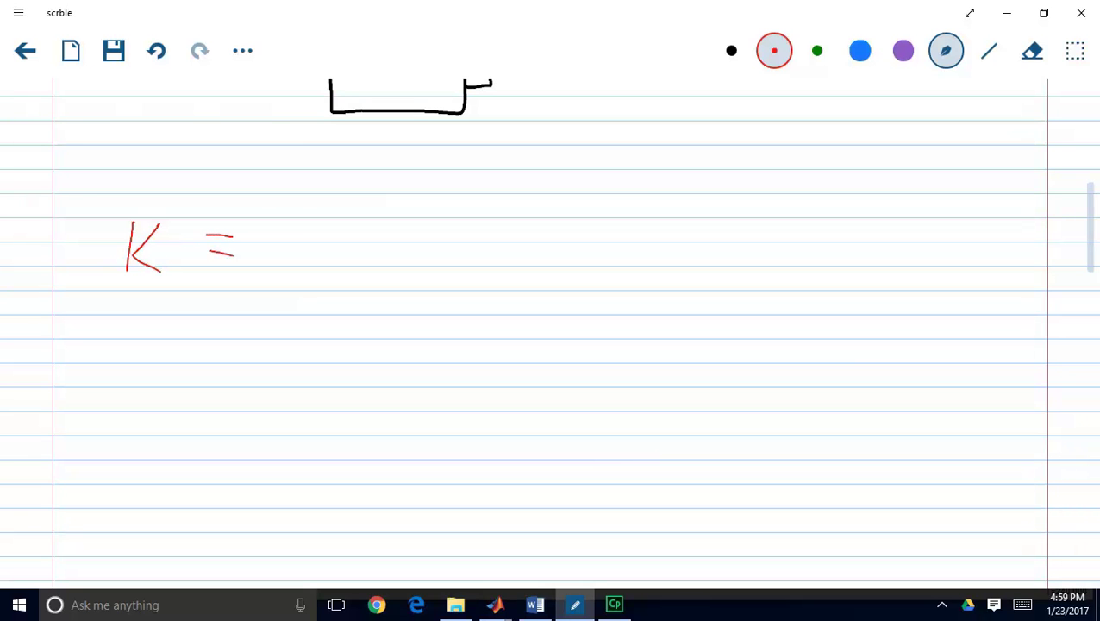
- In black ink, write the fraction Δh/ΔQsp followed by an equals sign
left_click(731, 50)
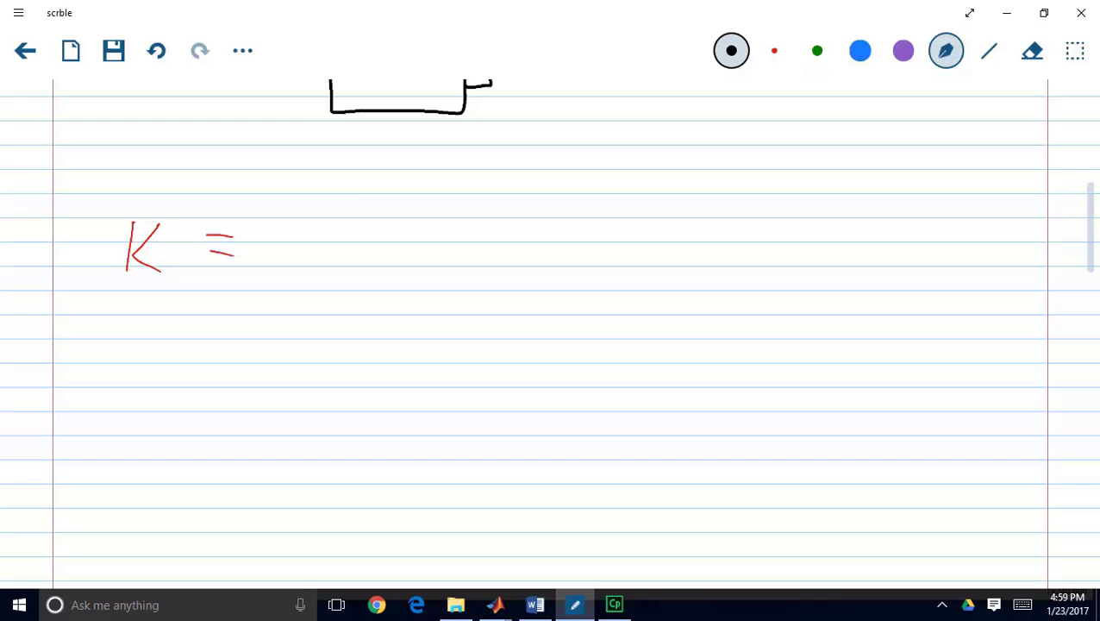
mouse_move(342, 230)
left_mouse_down()
mouse_move(365, 223)
mouse_move(342, 231)
left_mouse_up()
left_click_drag(391, 188, 419, 229)
left_click_drag(300, 256, 447, 248)
mouse_move(326, 320)
left_mouse_down()
mouse_move(349, 310)
mouse_move(327, 319)
left_mouse_up()
mouse_move(379, 283)
left_mouse_down()
mouse_move(367, 297)
mouse_move(379, 285)
mouse_move(391, 314)
mouse_move(431, 312)
left_mouse_up()
left_click(409, 303)
left_click_drag(488, 236, 528, 233)
left_click_drag(496, 253, 528, 250)
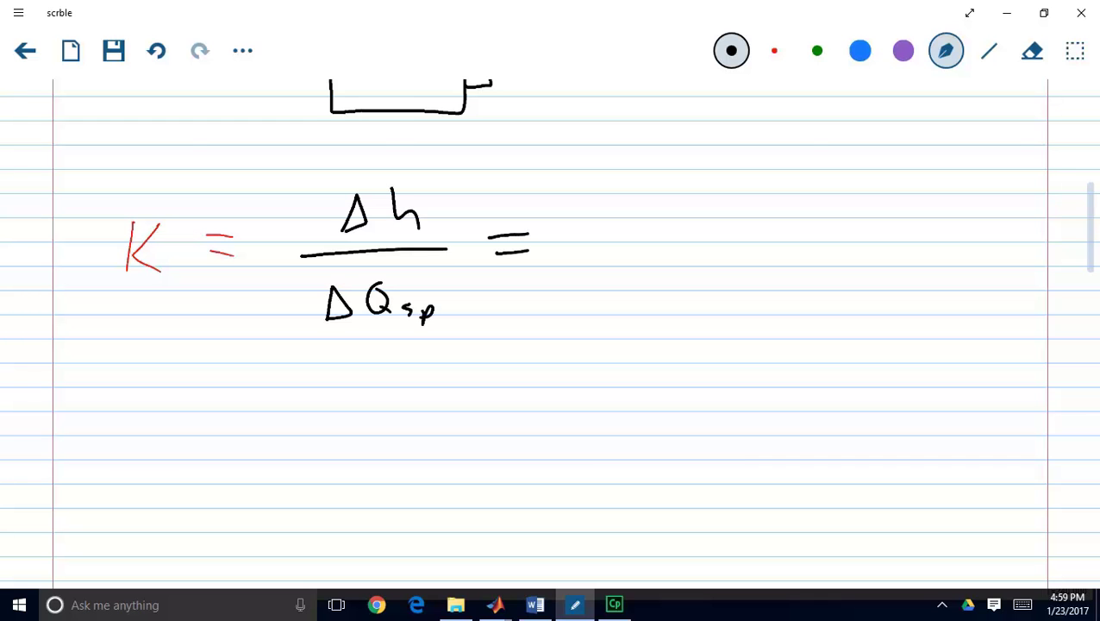
- Write the numeric fraction (6.24 − 2.44)/(8 − 5) followed by an equals sign
mouse_move(628, 194)
left_mouse_down()
mouse_move(606, 222)
mouse_move(640, 224)
mouse_move(655, 205)
mouse_move(662, 220)
mouse_move(697, 215)
left_mouse_up()
mouse_move(698, 196)
left_mouse_down()
mouse_move(699, 226)
mouse_move(731, 211)
mouse_move(793, 231)
left_mouse_up()
left_click_drag(819, 197, 817, 226)
mouse_move(807, 200)
left_mouse_down()
mouse_move(818, 226)
mouse_move(852, 223)
left_mouse_up()
mouse_move(836, 200)
left_mouse_down()
mouse_move(836, 216)
mouse_move(848, 216)
left_mouse_up()
left_click_drag(619, 251, 864, 245)
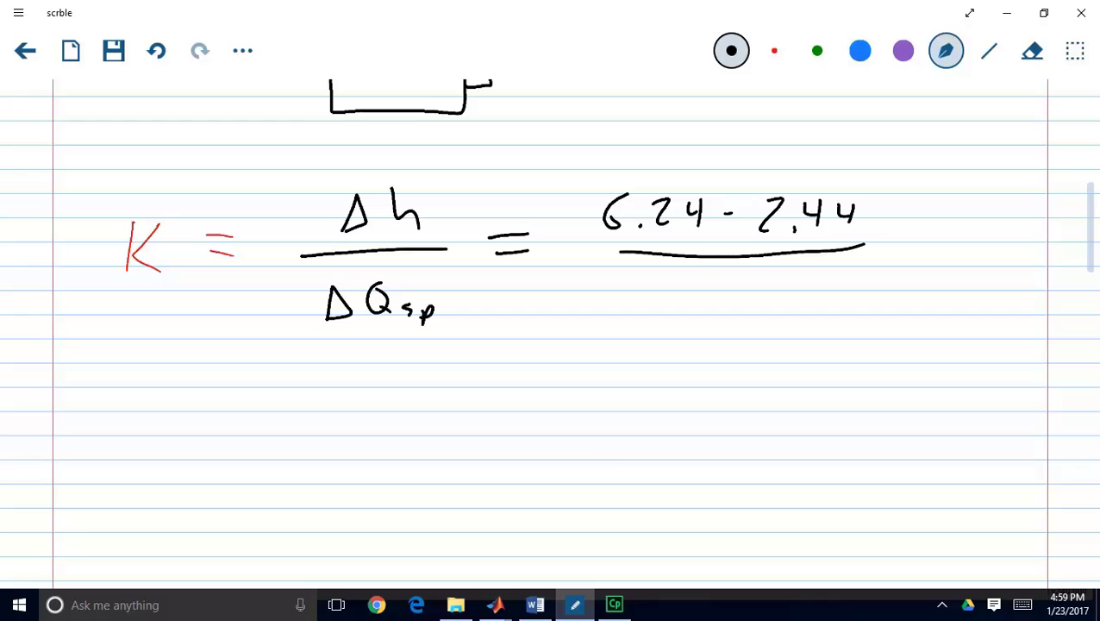
mouse_move(669, 284)
left_mouse_down()
mouse_move(648, 290)
mouse_move(724, 304)
mouse_move(770, 290)
mouse_move(749, 326)
left_mouse_up()
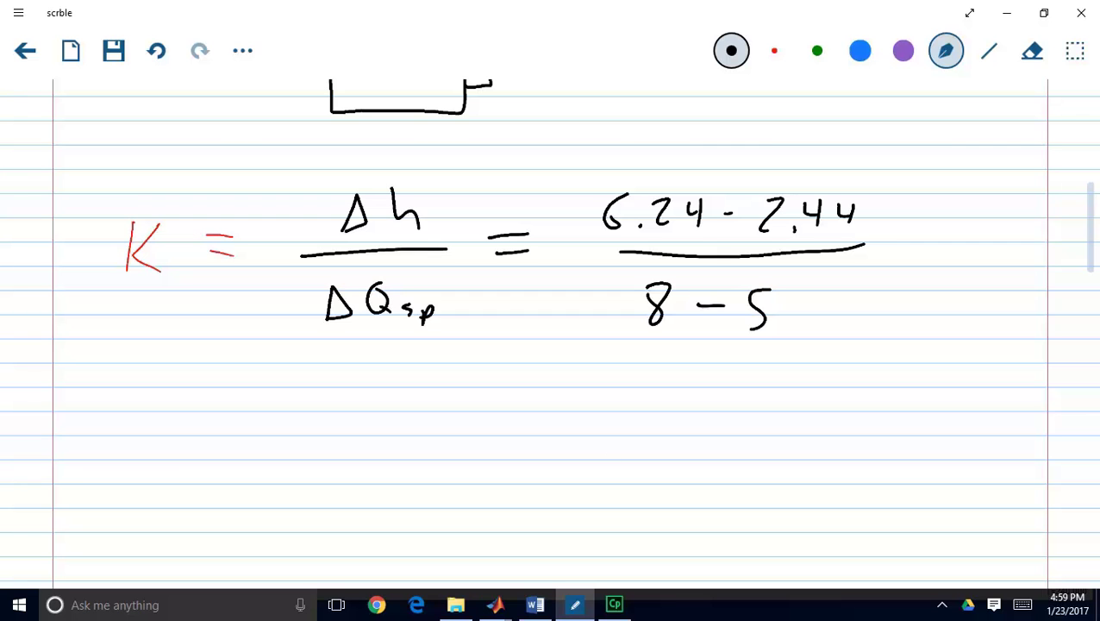
mouse_move(885, 241)
left_mouse_down()
mouse_move(910, 237)
mouse_move(902, 254)
left_mouse_up()
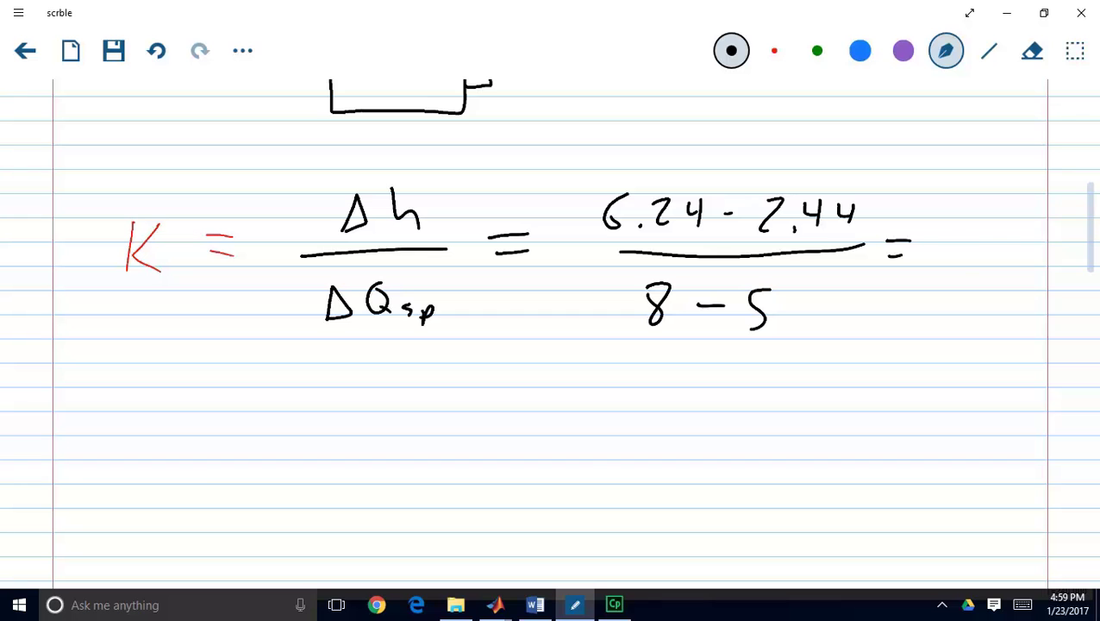